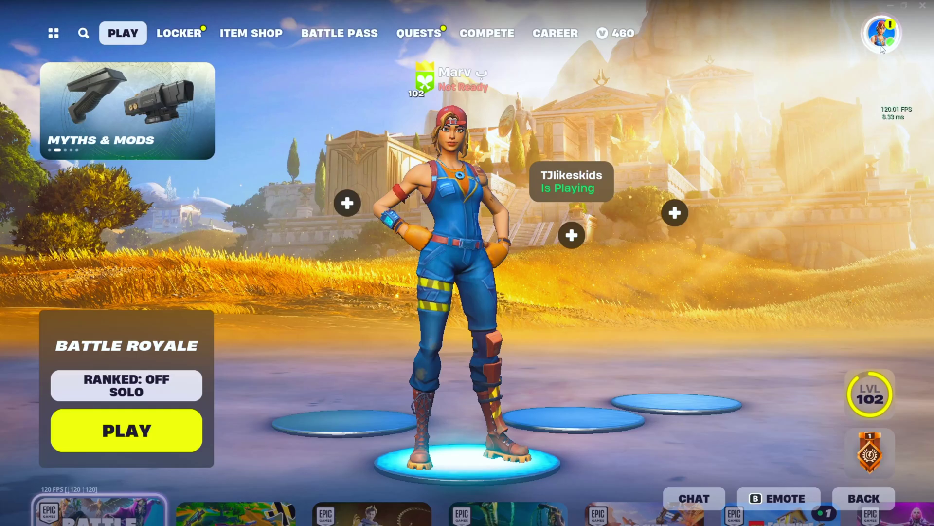
# - Open the lobby's profile panel to reach the settings menu
pyautogui.click(883, 36)
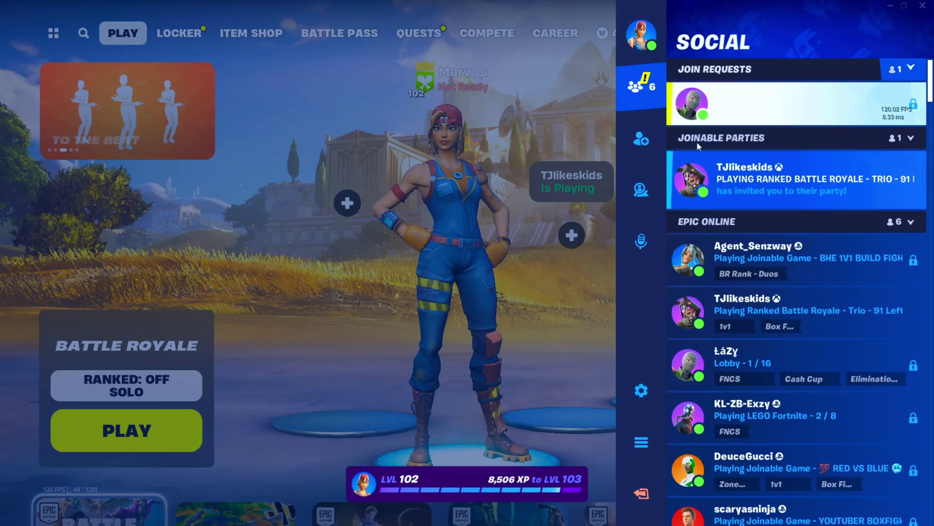
# - Enter the game settings and switch Rendering Mode to DirectX 12
pyautogui.click(646, 383)
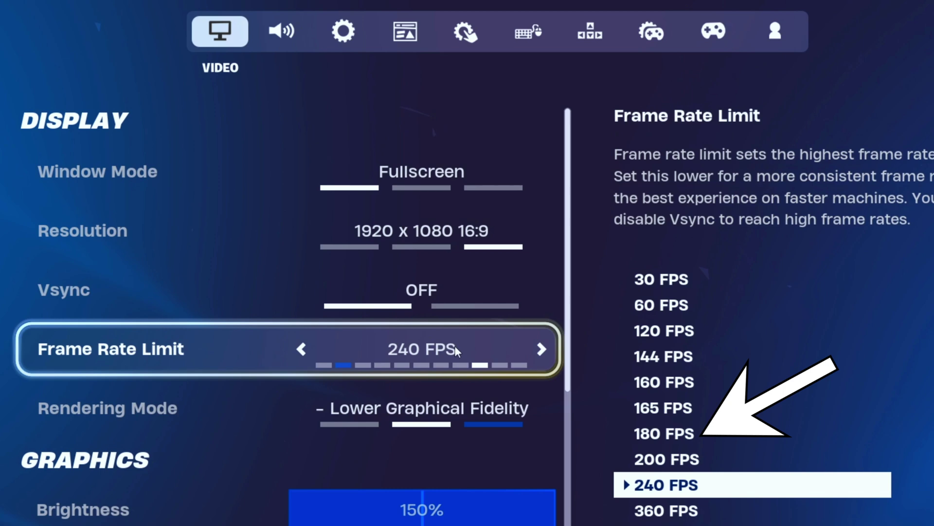
pyautogui.click(542, 407)
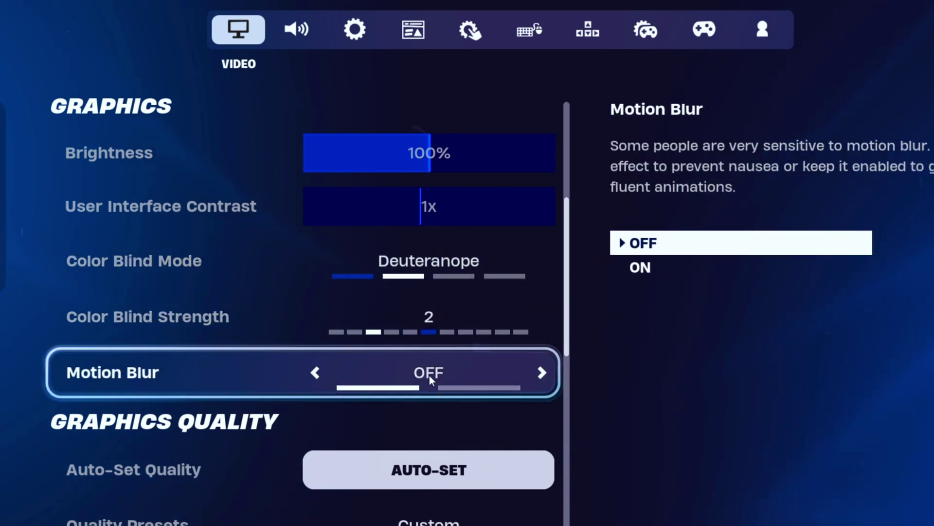
pyautogui.scroll(-1, 430, 375)
pyautogui.scroll(-1, 430, 377)
pyautogui.scroll(-1, 433, 373)
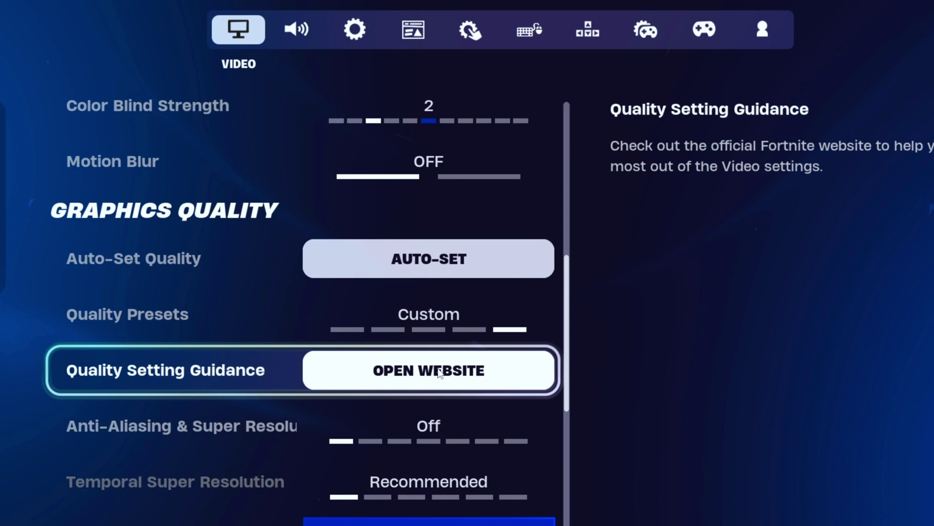
pyautogui.scroll(-1, 451, 356)
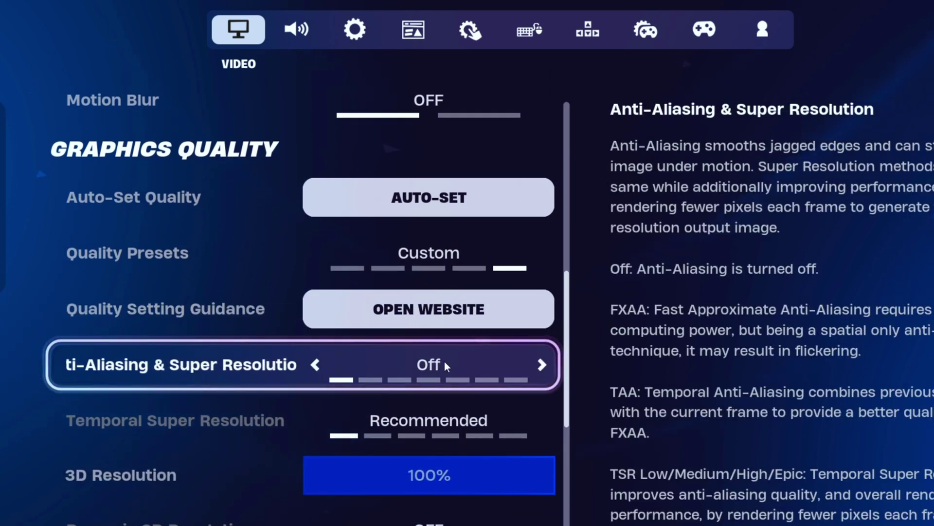
pyautogui.scroll(-1, 444, 364)
pyautogui.scroll(-1, 442, 366)
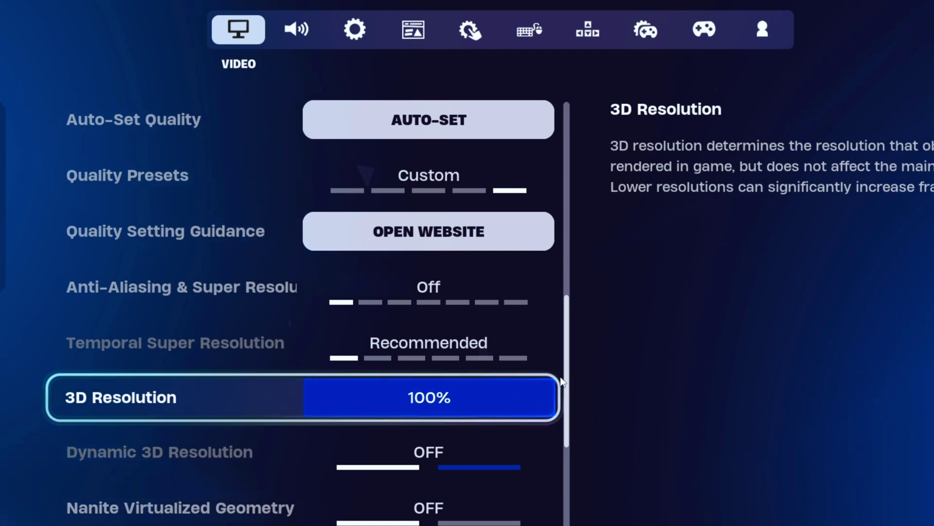
pyautogui.moveTo(573, 392); pyautogui.dragTo(576, 443)
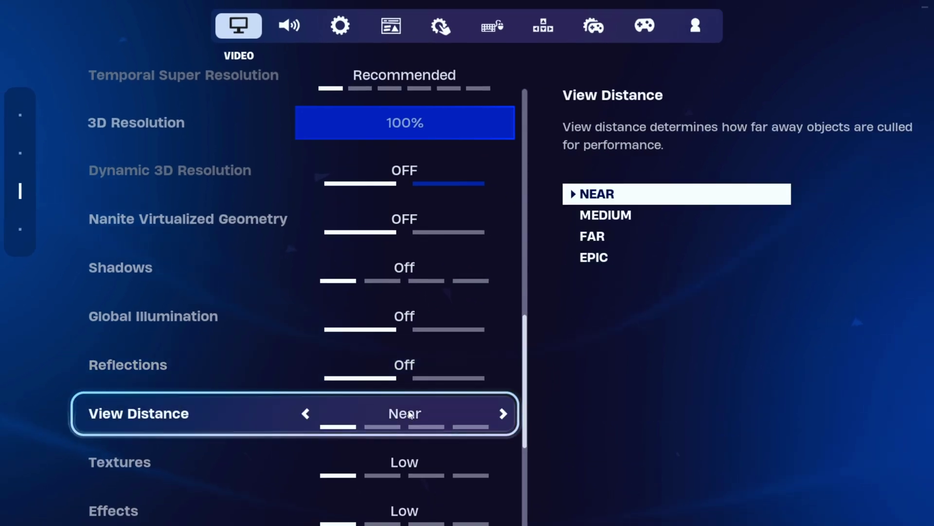
pyautogui.scroll(-1, 411, 415)
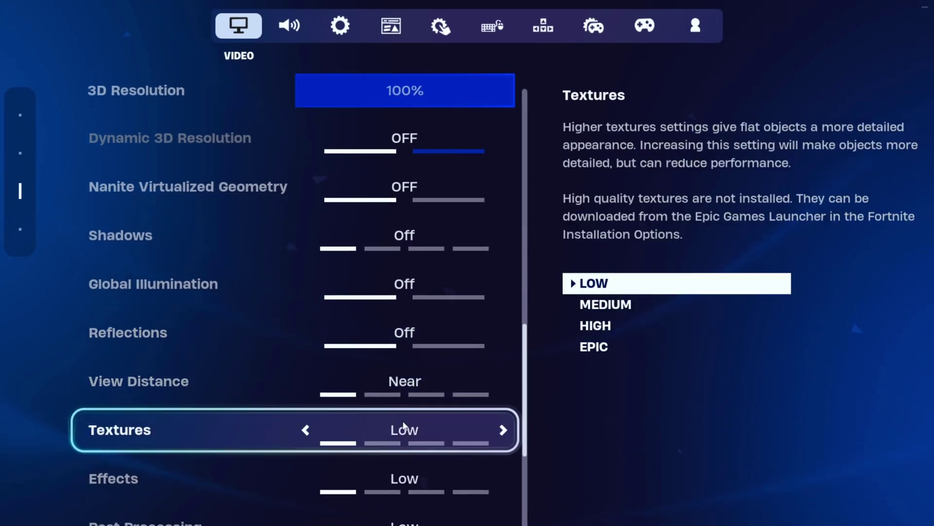
pyautogui.scroll(-1, 403, 419)
pyautogui.scroll(-1, 400, 425)
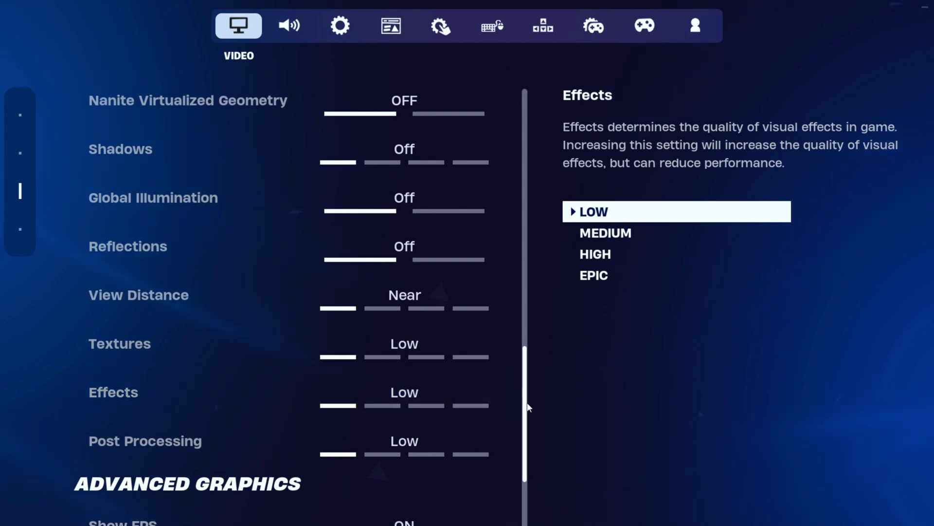
pyautogui.moveTo(530, 408); pyautogui.dragTo(530, 464)
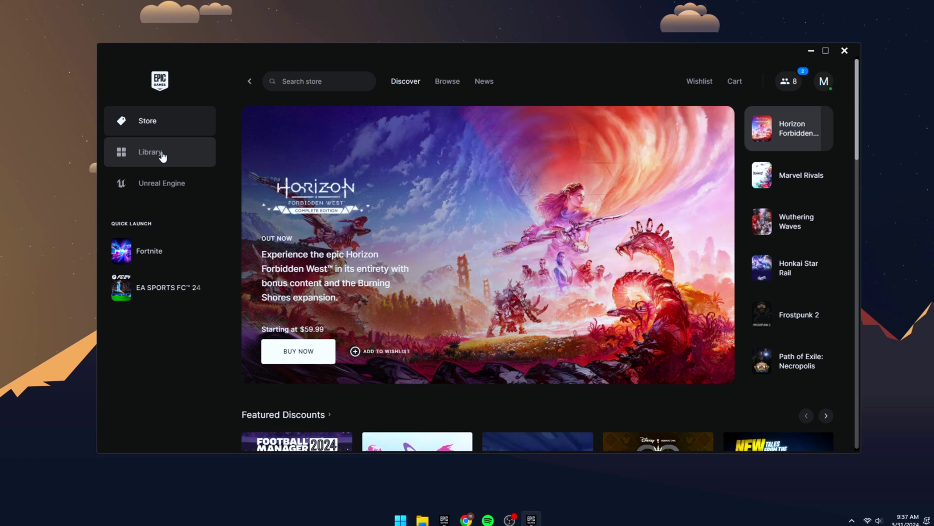
# - From the Library, manage Fortnite and start verifying its game files
pyautogui.click(167, 154)
pyautogui.click(292, 402)
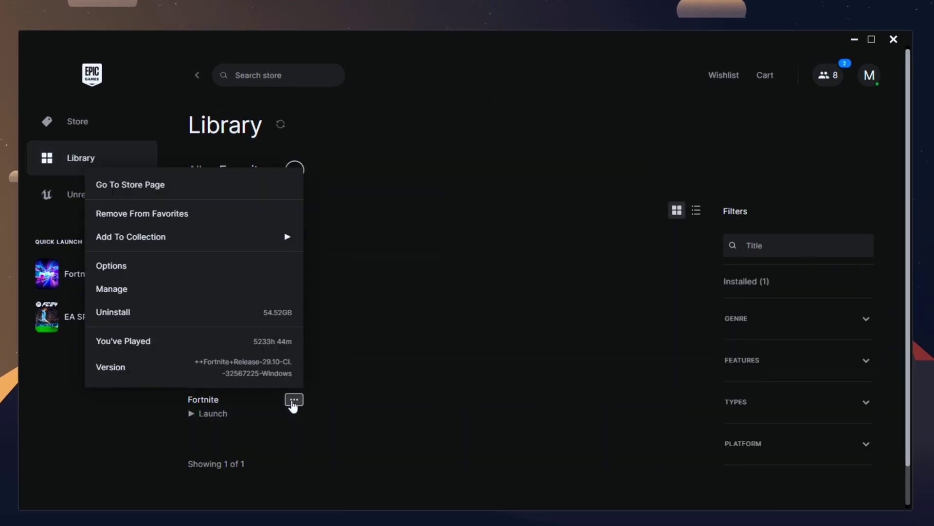
pyautogui.click(125, 290)
pyautogui.click(605, 194)
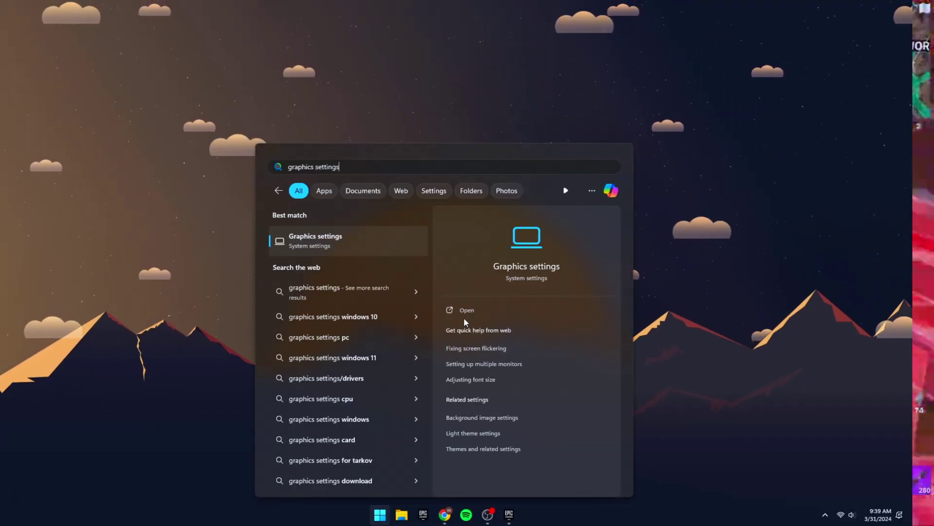
# - Review Windows' default graphics settings page
pyautogui.click(468, 308)
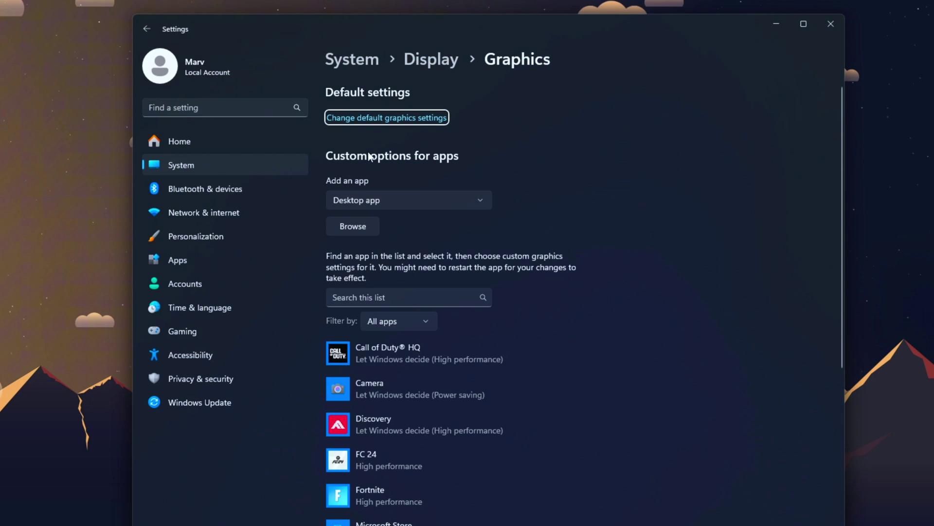
pyautogui.click(387, 110)
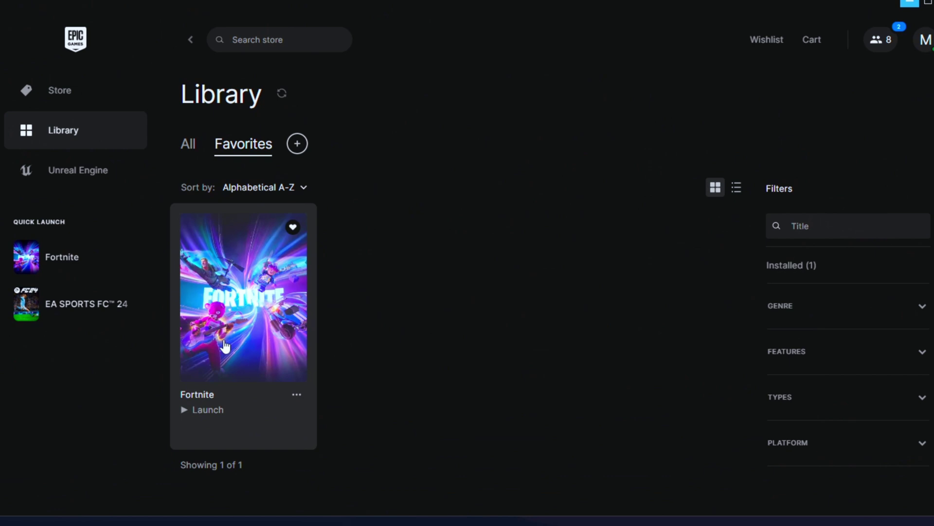
# - Return to the Epic library and bring up Fortnite's Manage dialog
pyautogui.click(297, 395)
pyautogui.click(97, 275)
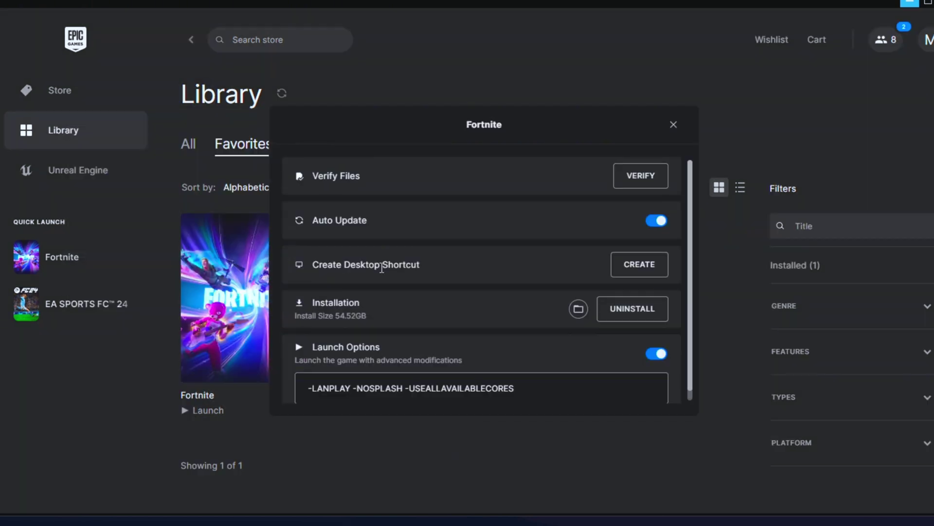
pyautogui.scroll(-1, 555, 318)
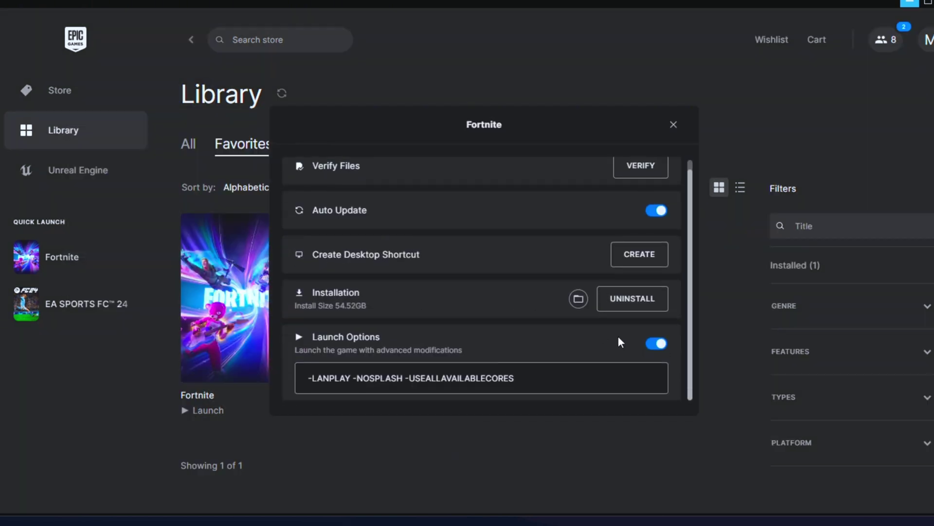
# - Navigate the install folder to FortniteGame\Binaries\Win64 and select FortniteClient-Win64-Shipping
pyautogui.click(560, 296)
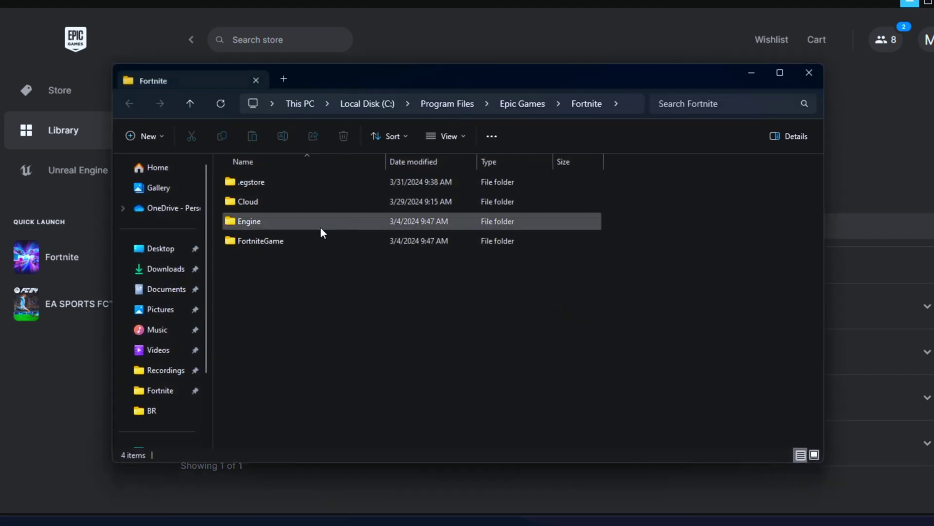
pyautogui.doubleClick(296, 245)
pyautogui.doubleClick(298, 184)
pyautogui.doubleClick(283, 201)
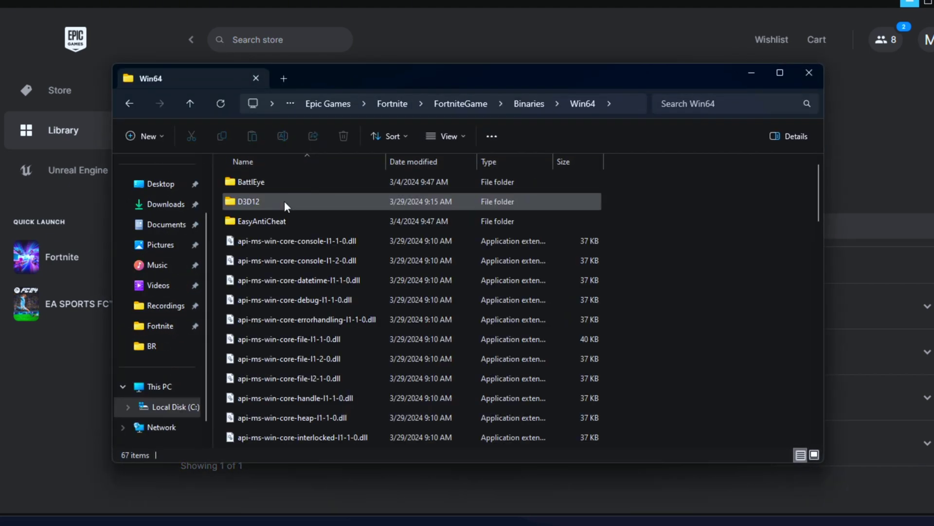
pyautogui.scroll(-3, 289, 219)
pyautogui.scroll(-3, 297, 270)
pyautogui.scroll(-4, 301, 281)
pyautogui.scroll(-3, 302, 281)
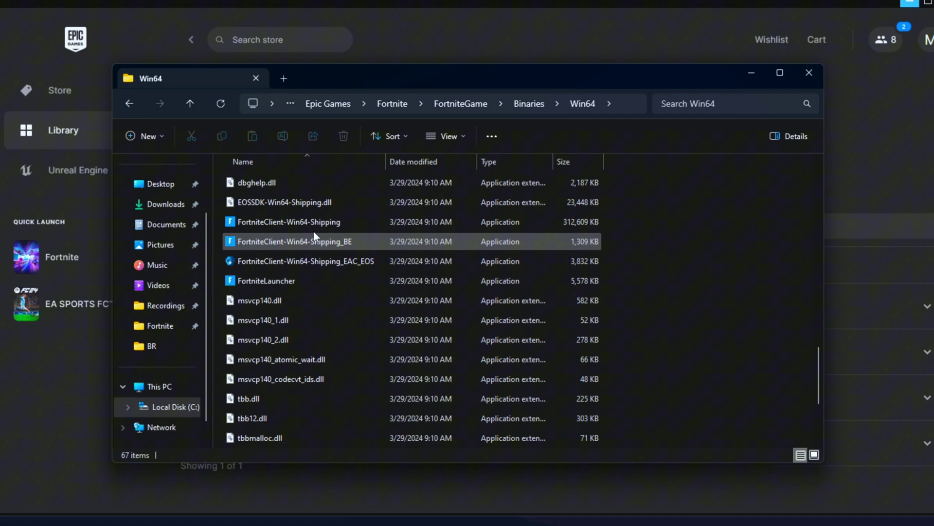
pyautogui.click(310, 222)
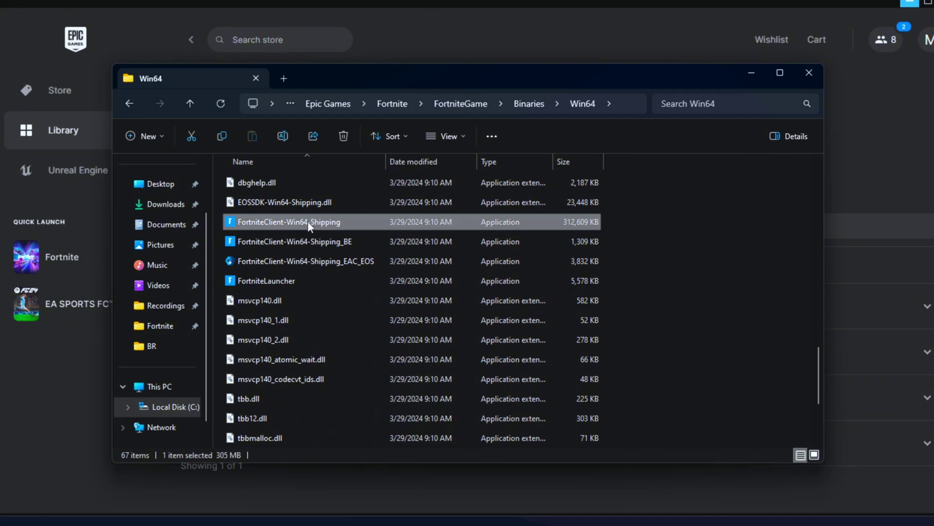
# - In the executable's Compatibility properties, apply the fullscreen-optimizations setting and close
pyautogui.rightClick(307, 222)
pyautogui.click(344, 402)
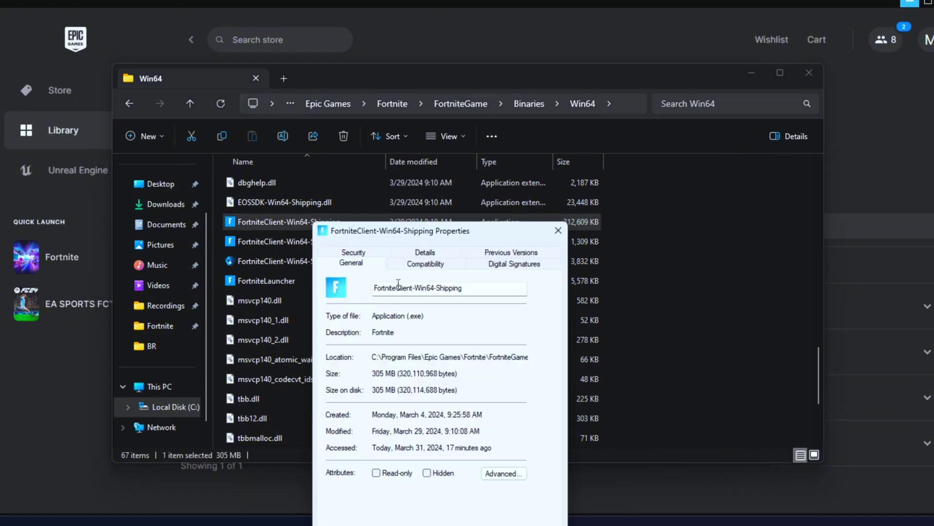
pyautogui.click(403, 266)
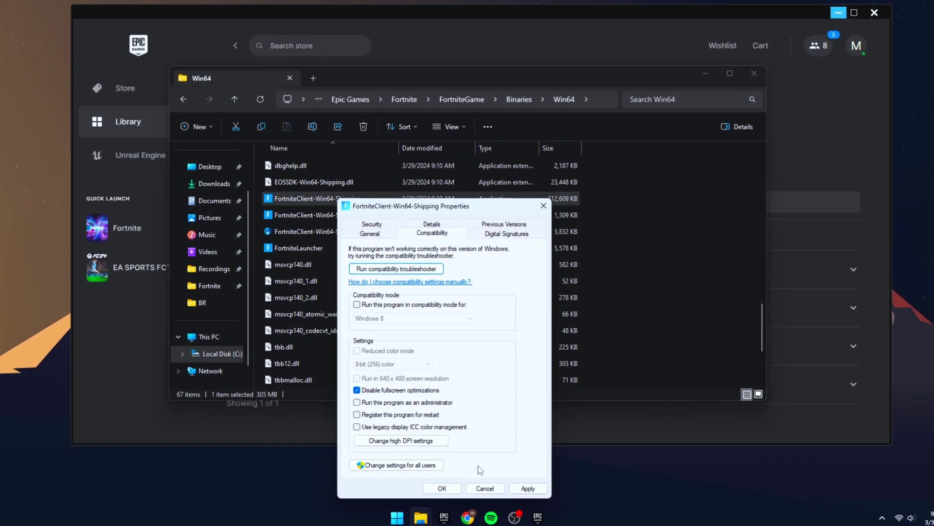
pyautogui.click(527, 489)
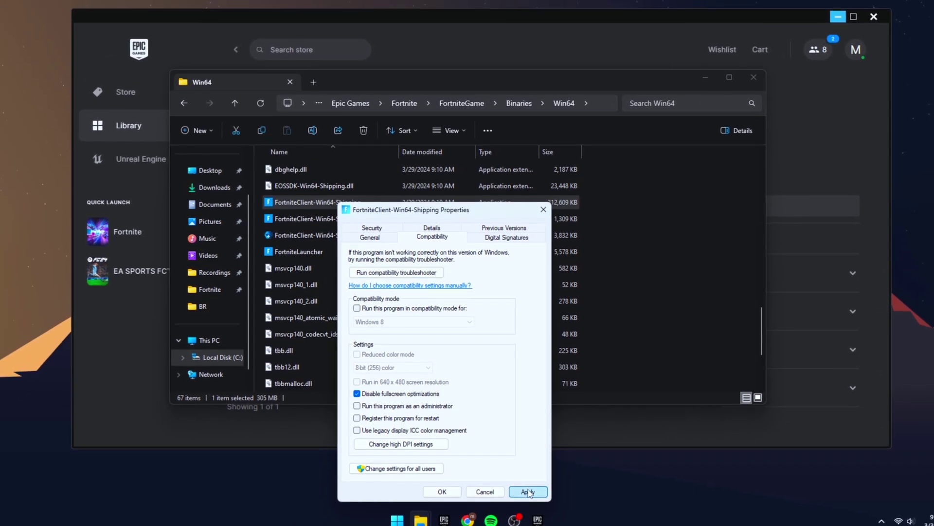
pyautogui.click(442, 490)
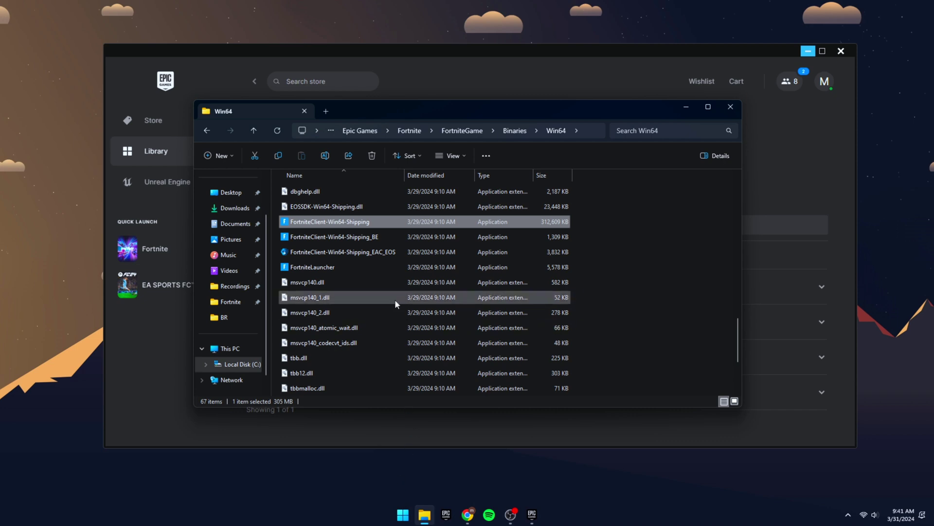
# - Reopen Compatibility, clear 'Disable fullscreen optimizations' and apply the change
pyautogui.rightClick(404, 221)
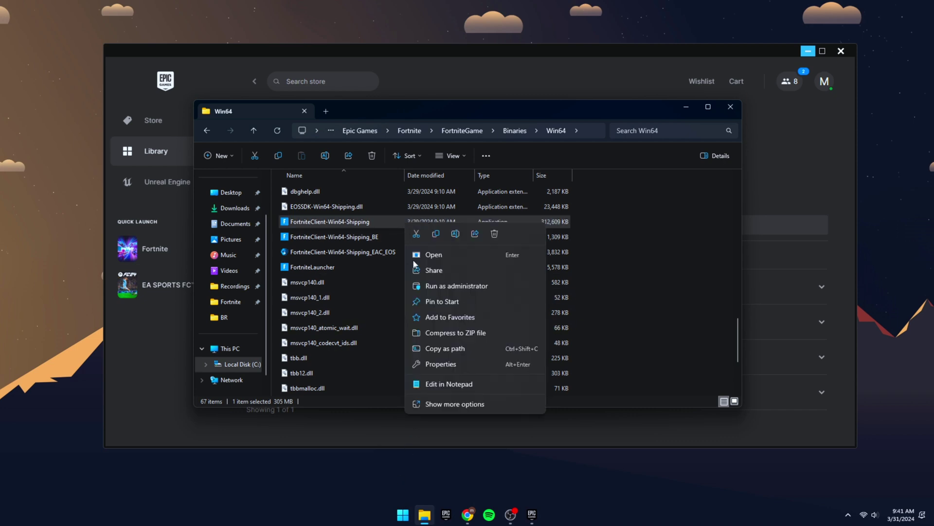
pyautogui.click(438, 363)
pyautogui.click(489, 254)
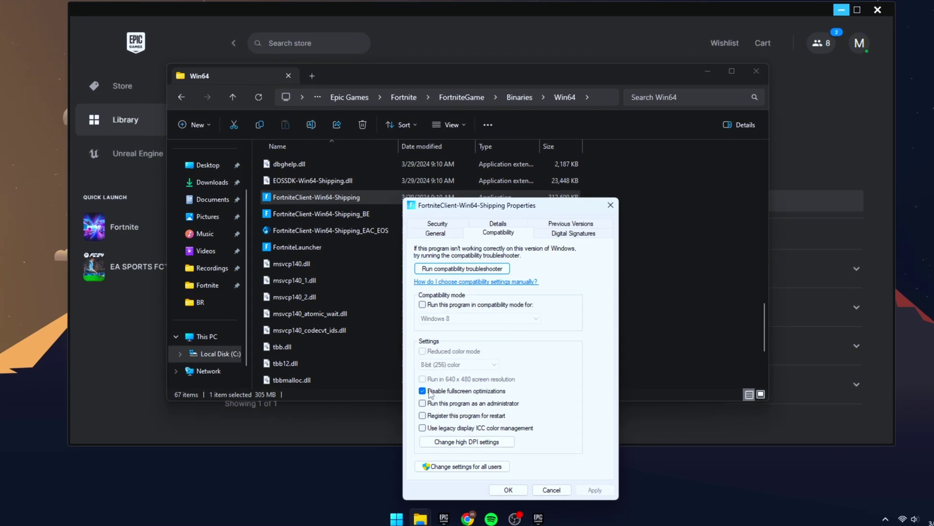
pyautogui.click(446, 398)
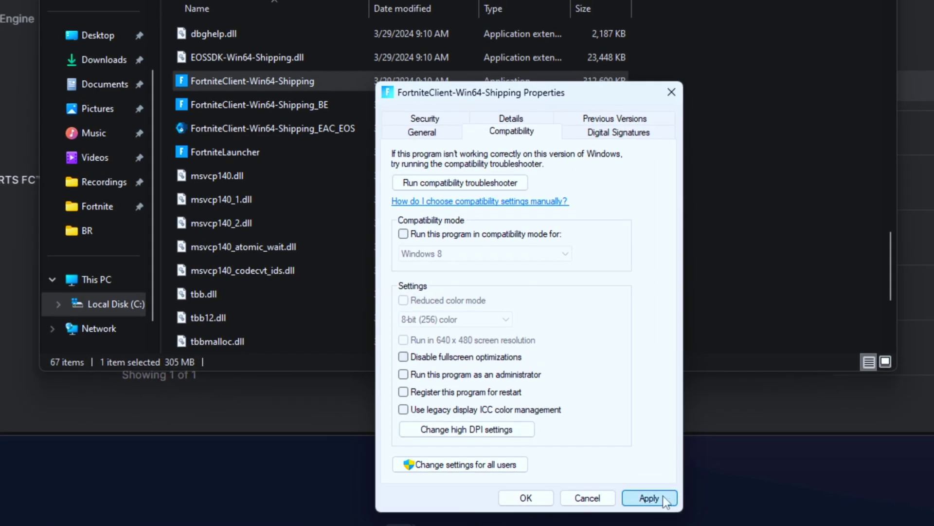
pyautogui.click(664, 500)
# - Close the properties and view the NVIDIA app's Drivers page showing the installed driver status
pyautogui.click(527, 497)
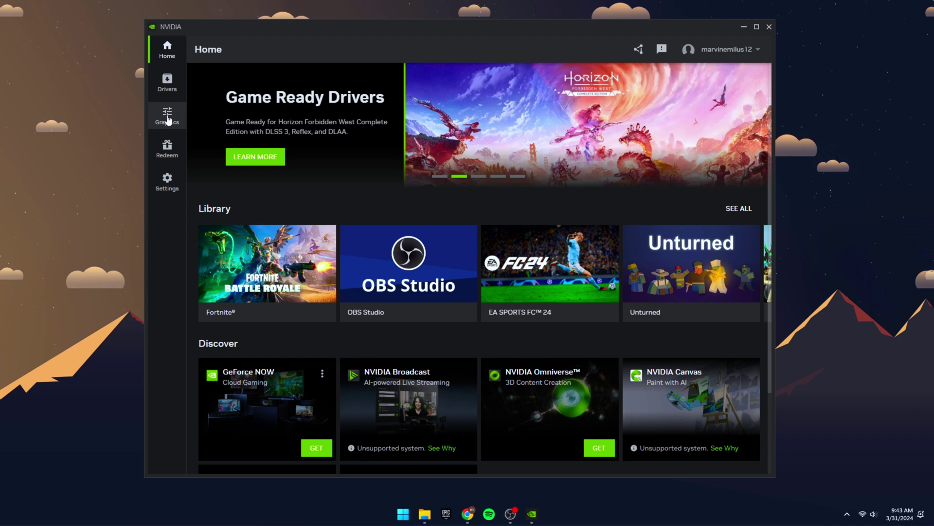
pyautogui.click(166, 85)
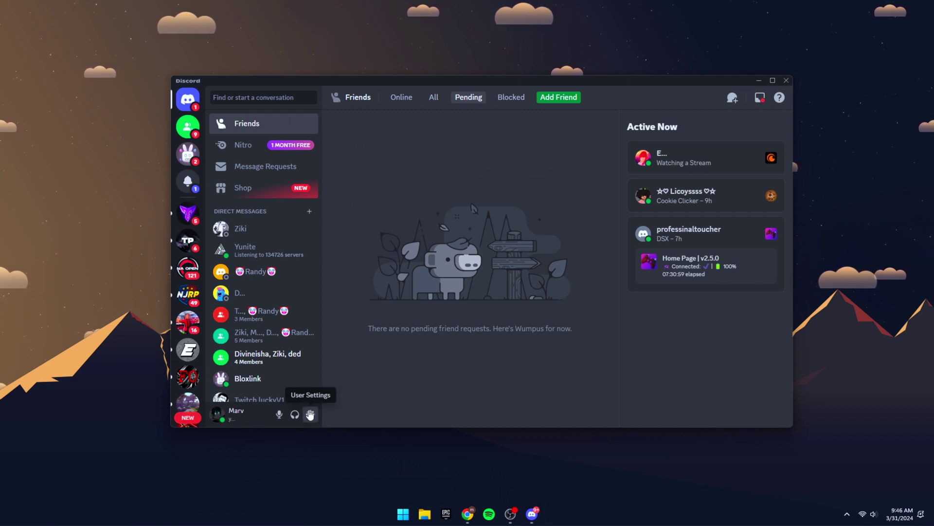
# - In User Settings > Advanced, turn off Hardware Acceleration and confirm the relaunch
pyautogui.click(309, 413)
pyautogui.scroll(-1, 307, 395)
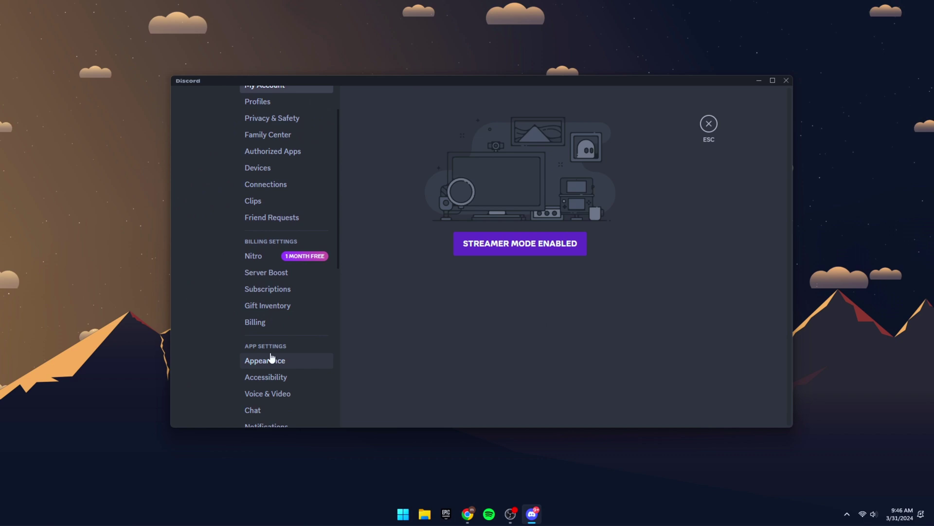
pyautogui.scroll(-2, 271, 359)
pyautogui.scroll(-1, 269, 336)
pyautogui.scroll(-1, 268, 329)
pyautogui.click(256, 362)
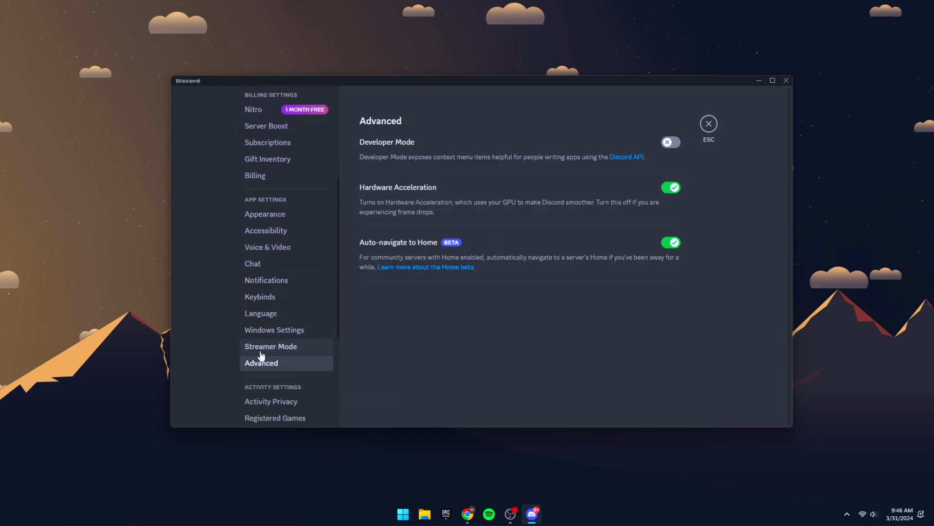
pyautogui.click(671, 187)
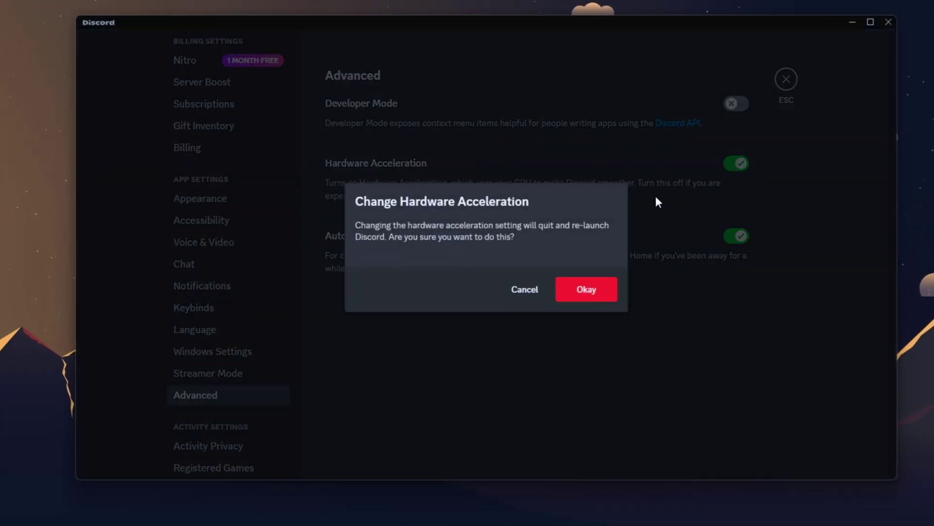
pyautogui.click(584, 290)
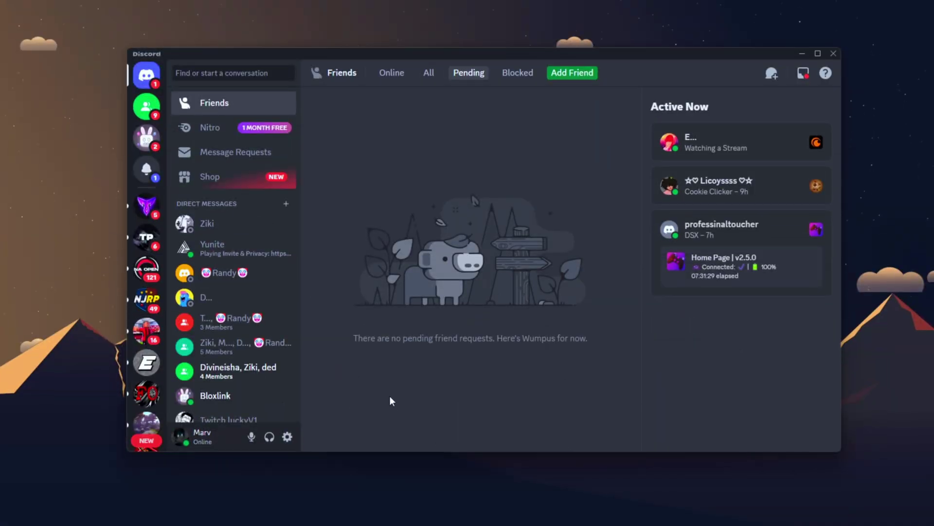
# - In User Settings > Voice & Video, turn off Debug Logging
pyautogui.click(288, 437)
pyautogui.scroll(-3, 241, 355)
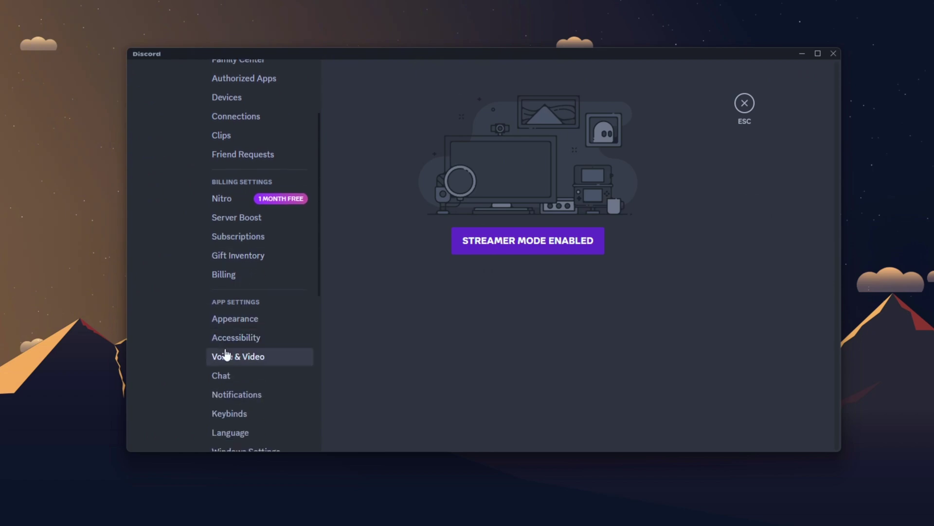
pyautogui.click(225, 355)
pyautogui.scroll(-10, 566, 324)
pyautogui.scroll(-10, 752, 293)
pyautogui.scroll(-10, 753, 314)
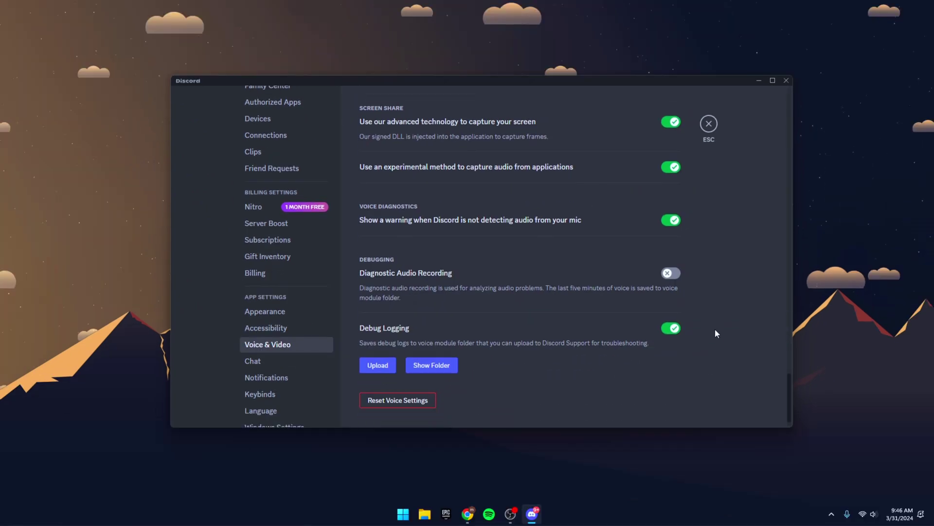
pyautogui.click(671, 309)
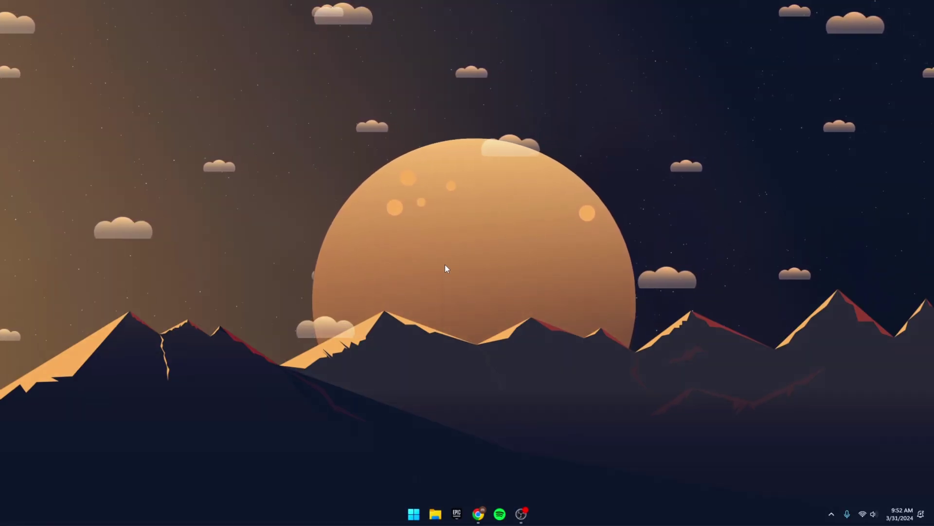
# - Launch NVIDIA Control Panel from the desktop menu and go to Manage 3D settings
pyautogui.rightClick(445, 265)
pyautogui.click(484, 405)
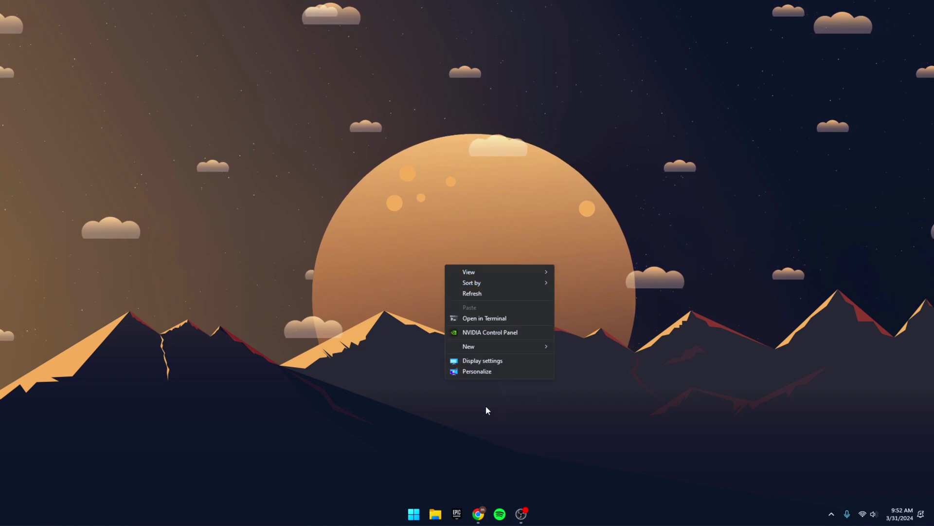
pyautogui.click(484, 332)
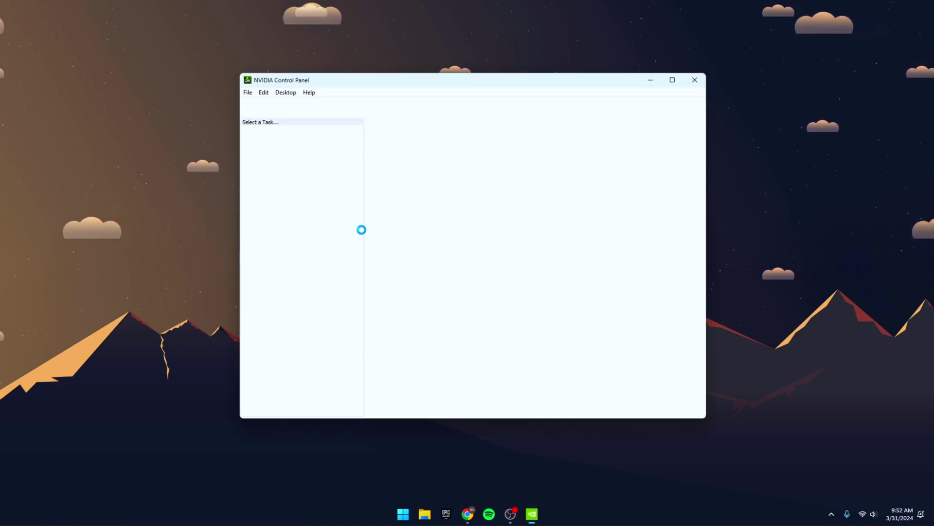
pyautogui.click(316, 146)
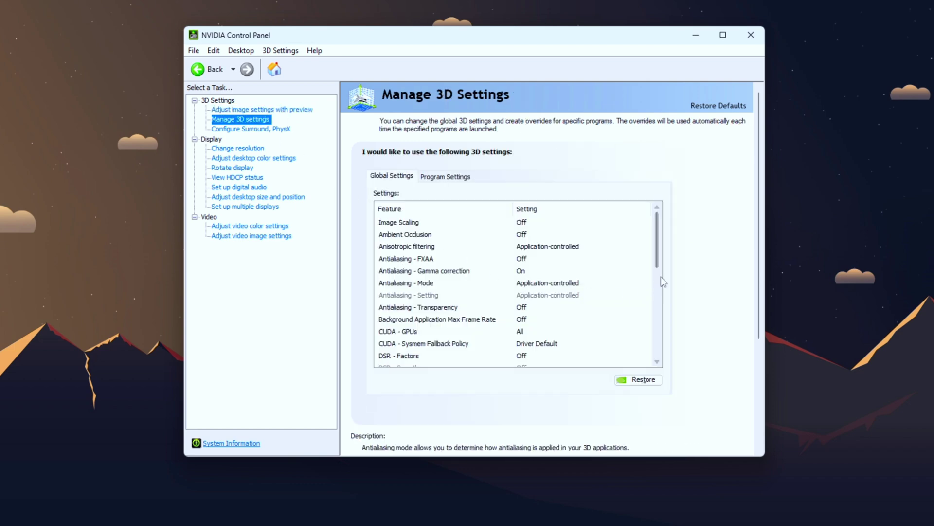
pyautogui.moveTo(658, 260); pyautogui.dragTo(677, 350)
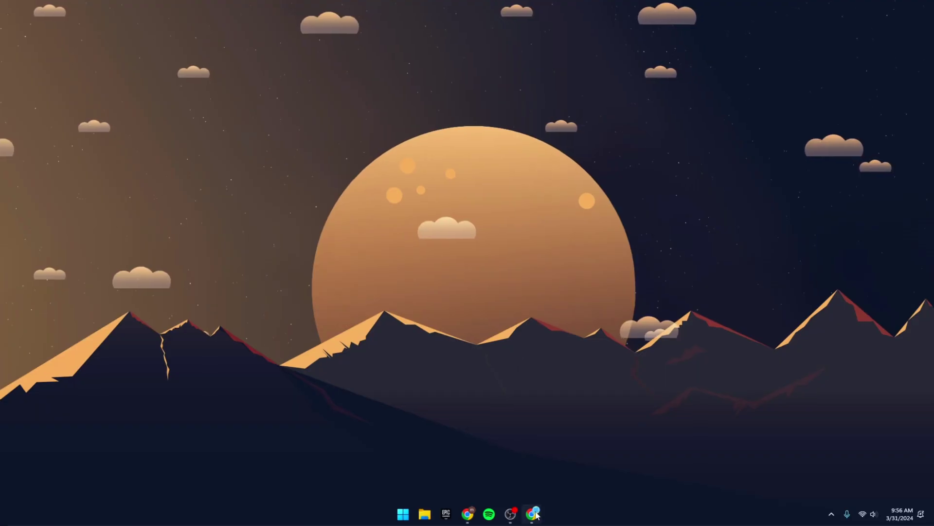
# - Launch Chrome and go to Settings > System where graphics acceleration is shown
pyautogui.click(532, 514)
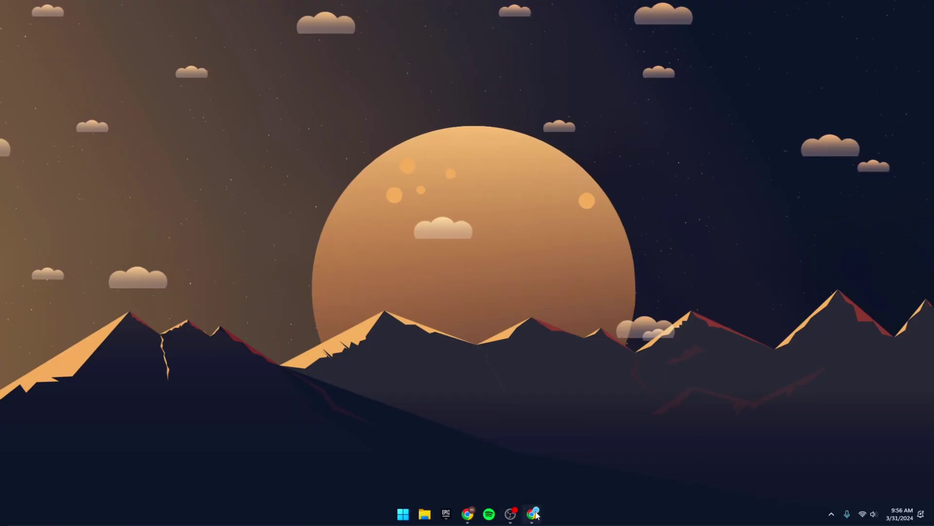
pyautogui.click(924, 30)
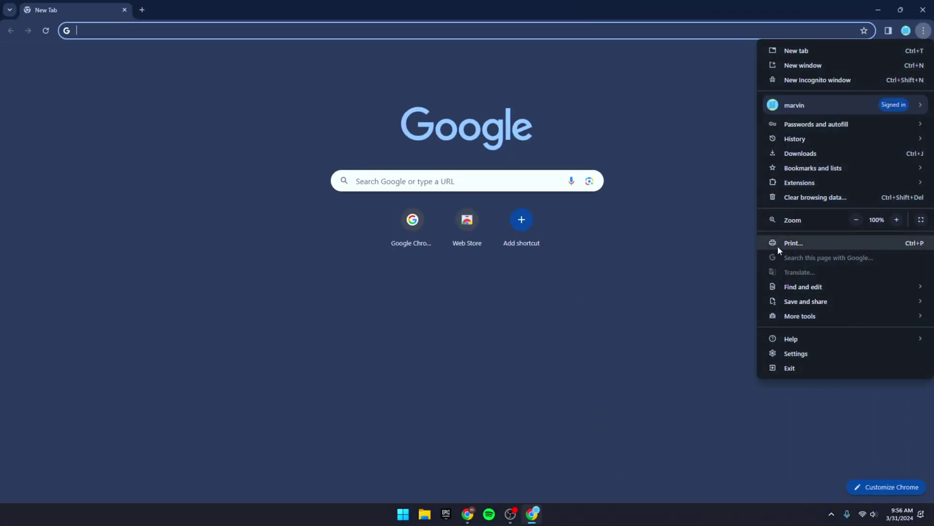
pyautogui.click(796, 353)
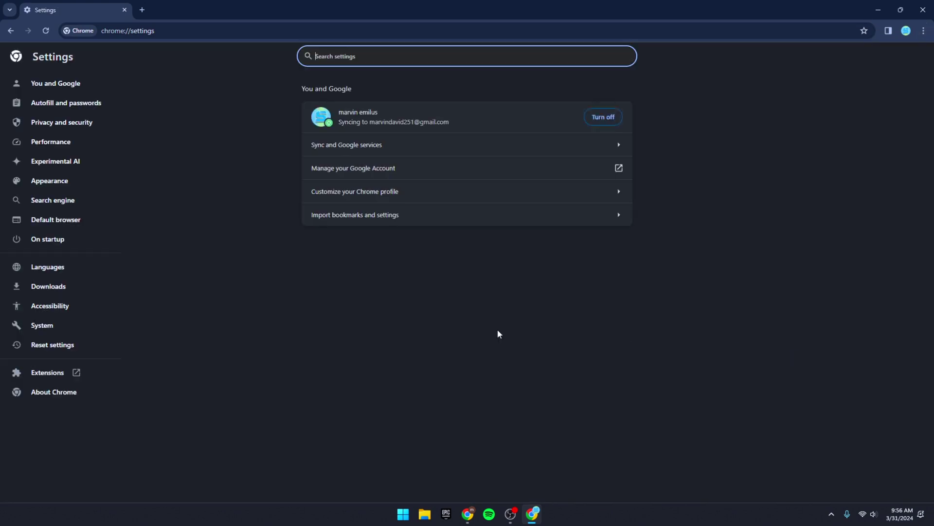
pyautogui.click(80, 328)
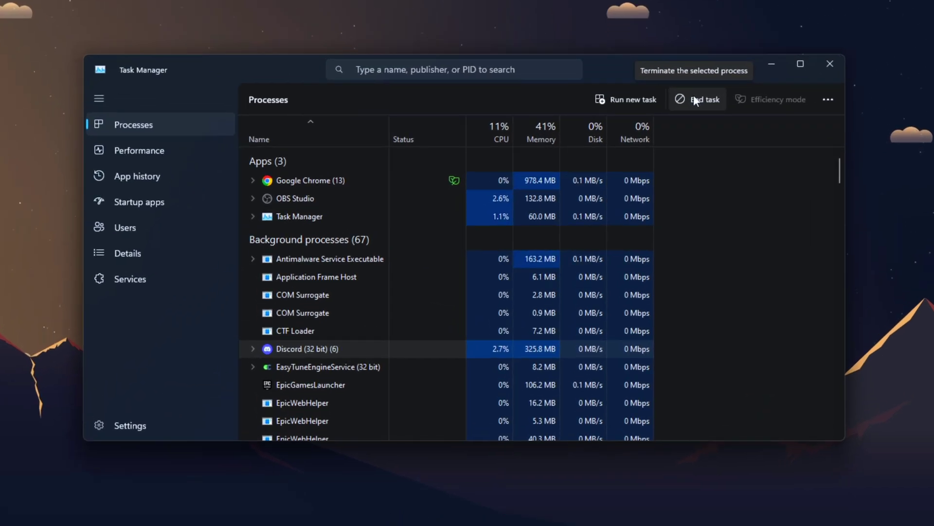
# - End the Discord background process
pyautogui.click(694, 98)
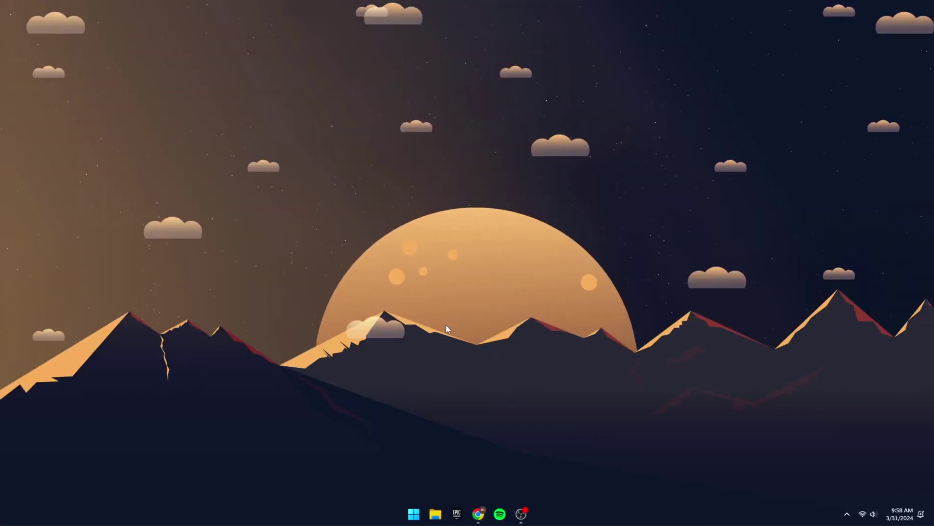
# - Open %temp% via Run, select all 75 items and recycle them, skipping undeletable files
pyautogui.press('super+r')
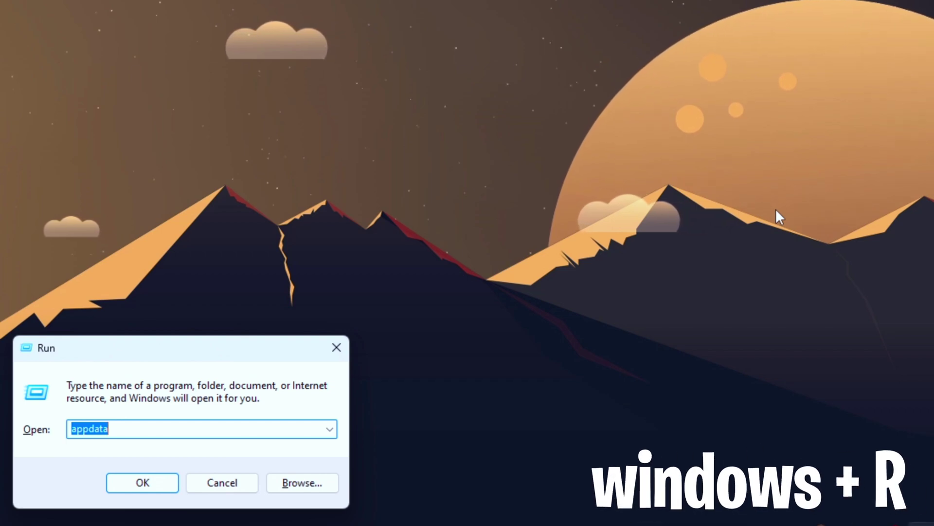
pyautogui.write('%temp%')
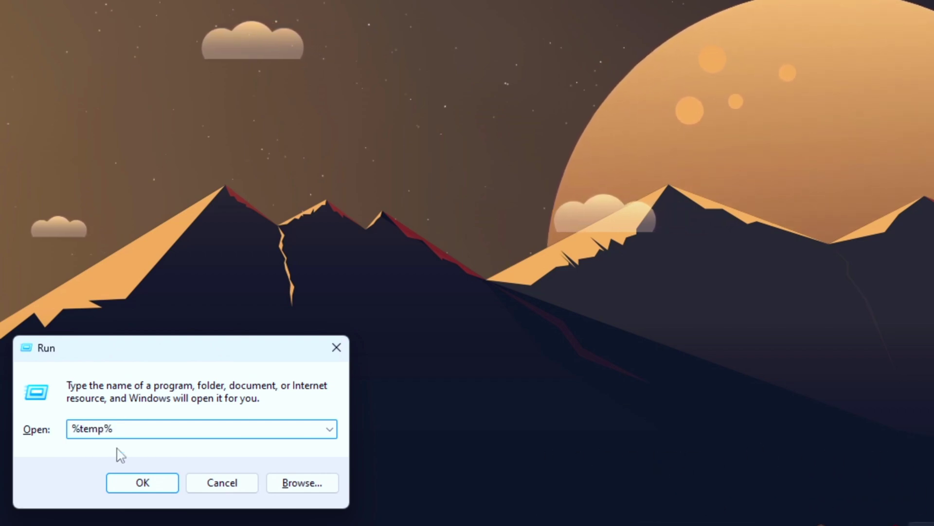
pyautogui.click(116, 477)
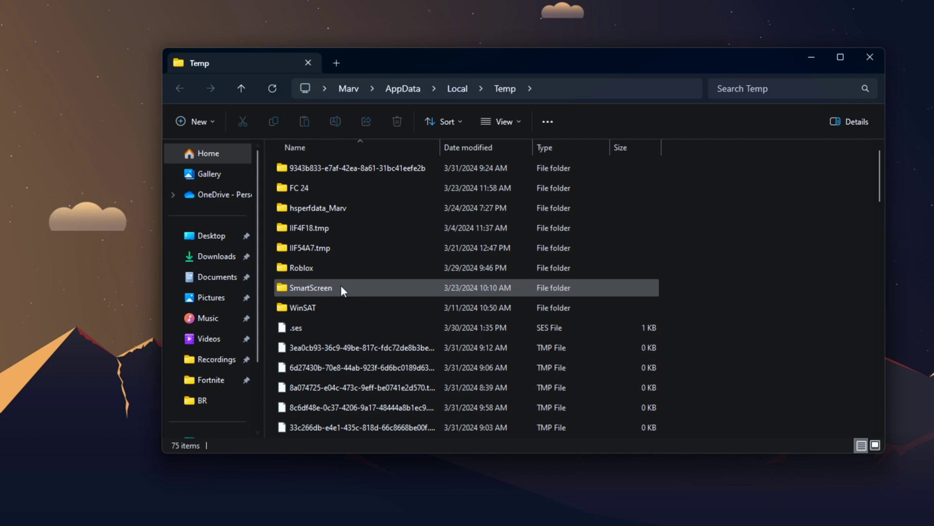
pyautogui.hotkey('ctrl', 'a')
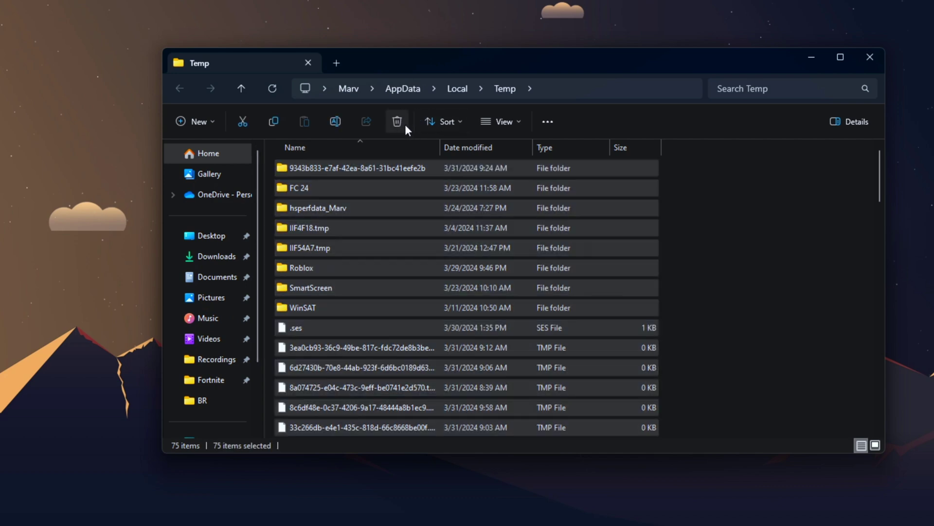
pyautogui.click(399, 121)
pyautogui.click(222, 190)
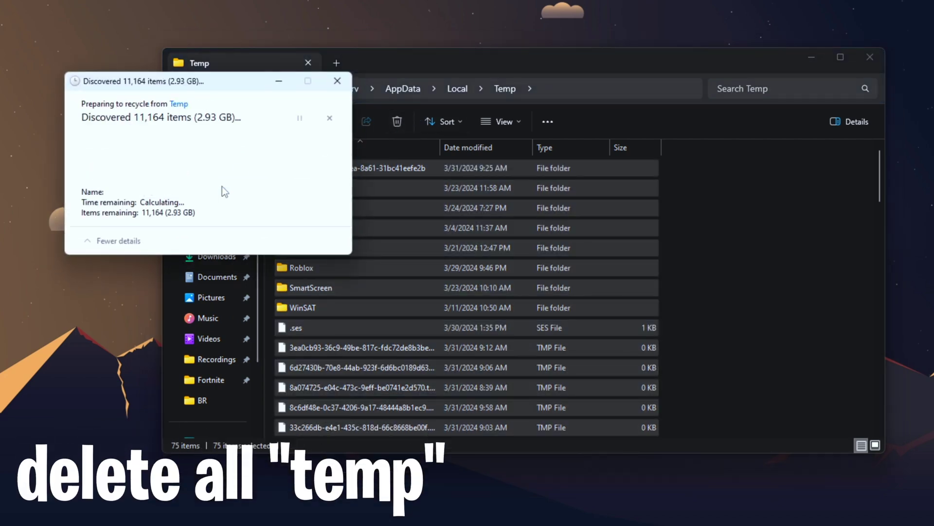